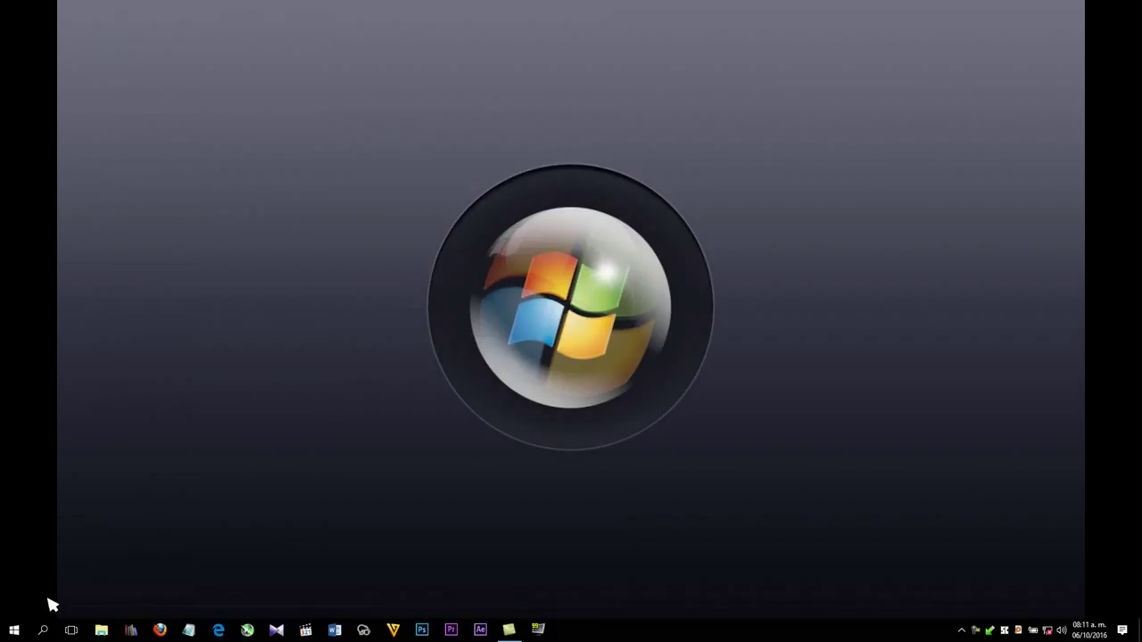
# Step: From the Start menu, go to Settings > Network & Internet > VPN
pyautogui.click(14, 631)
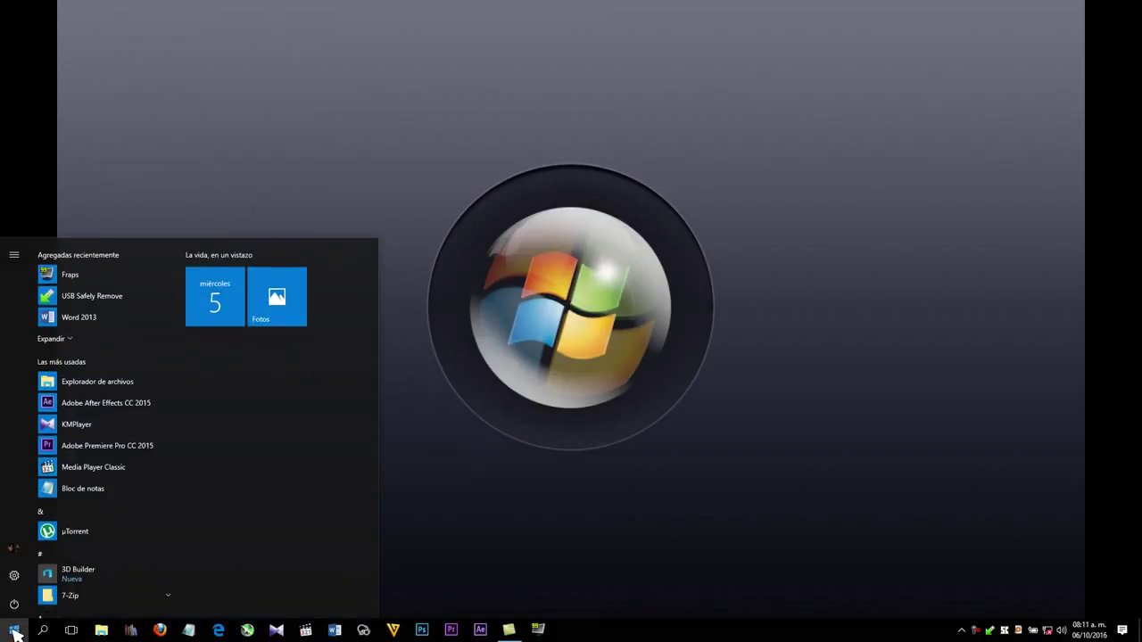
pyautogui.click(14, 576)
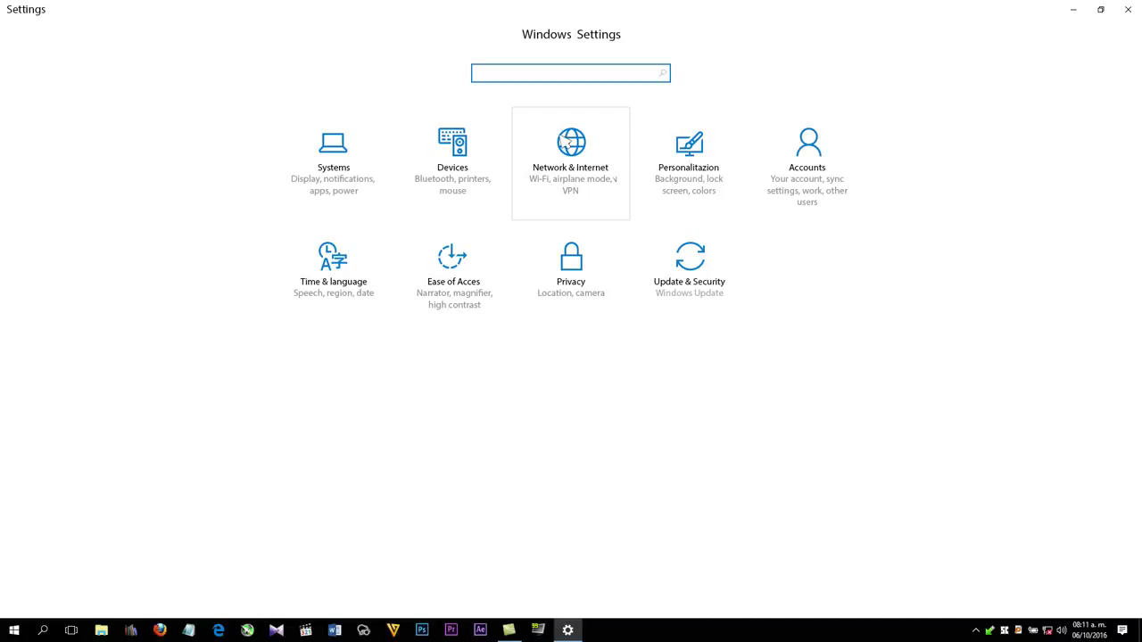
pyautogui.click(563, 143)
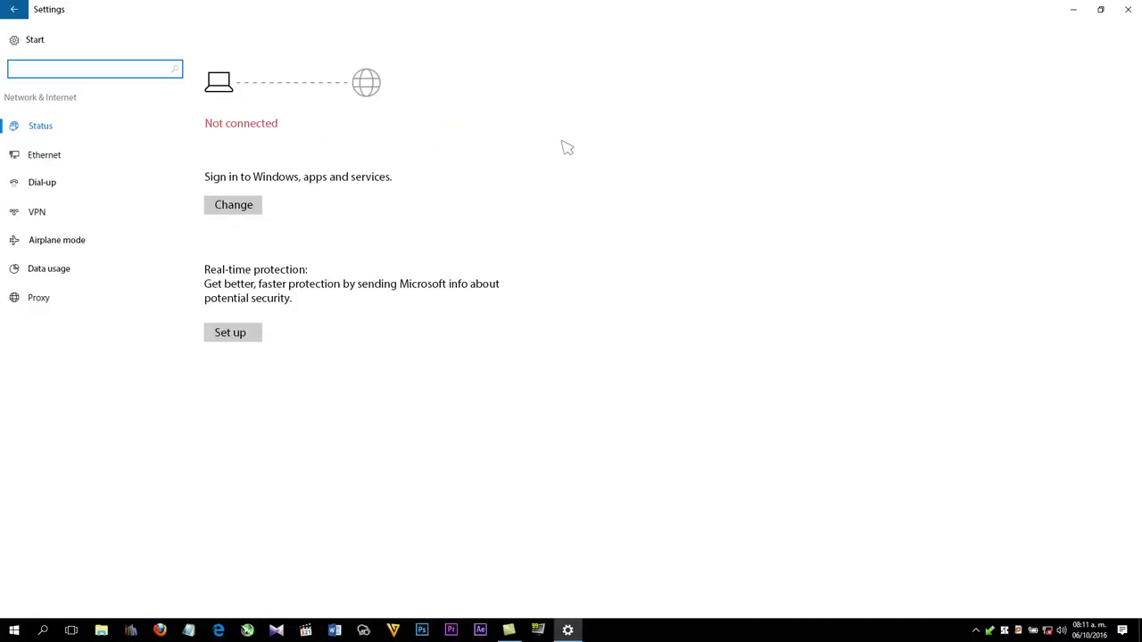
pyautogui.click(52, 212)
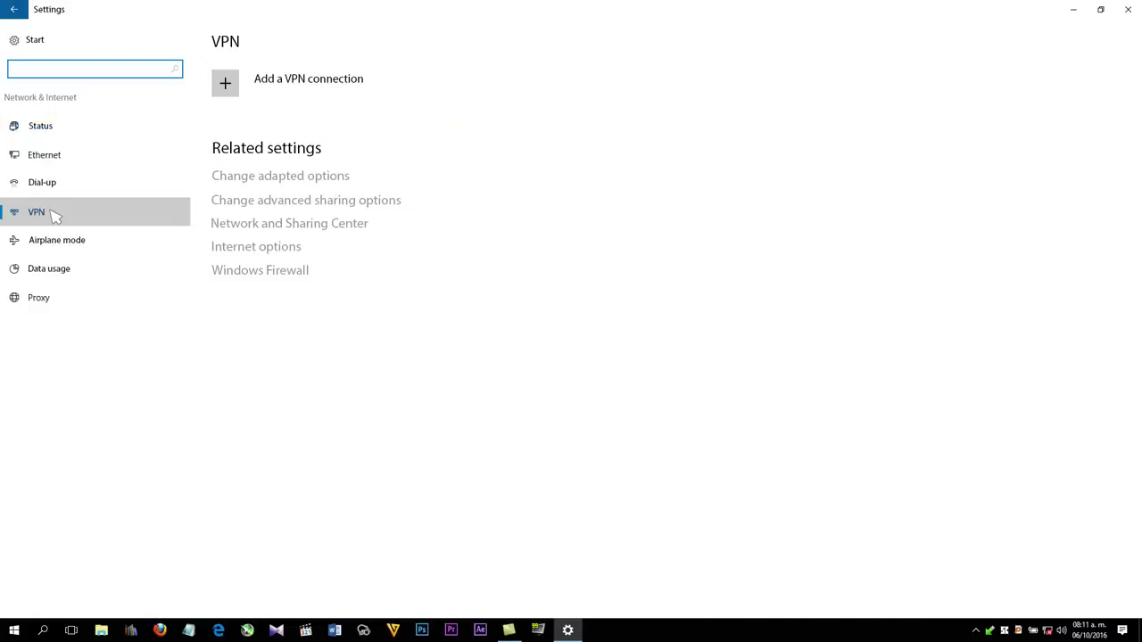
# Step: Add a VPN connection with provider Windows (integrated), name 'Sample VPN' and a server1.[blurred].com server address
pyautogui.click(262, 90)
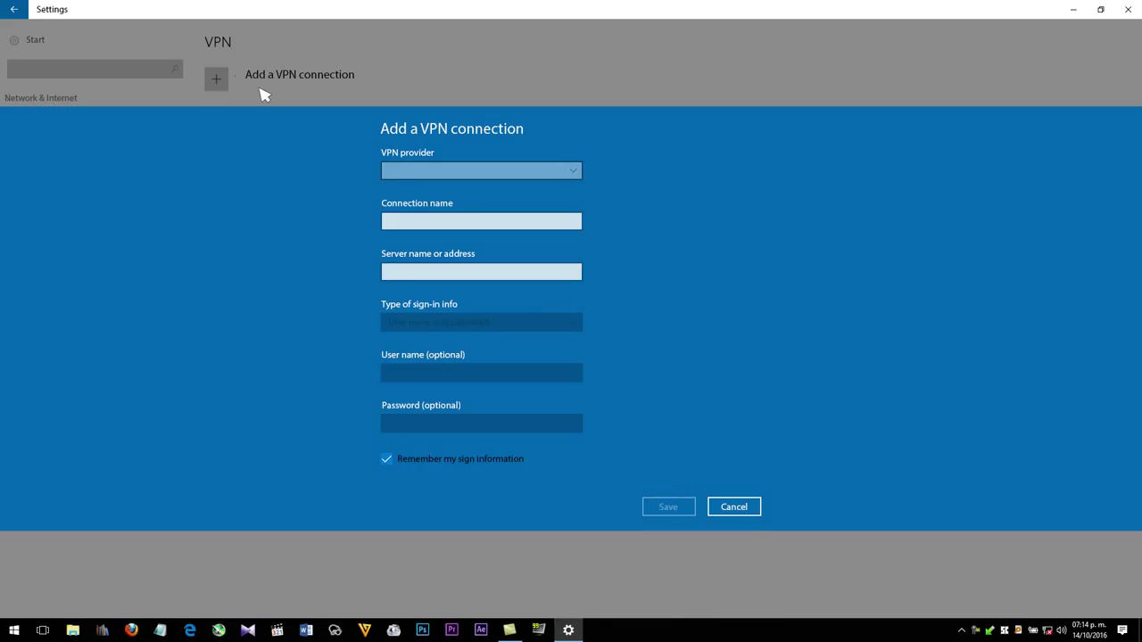
pyautogui.click(577, 170)
pyautogui.click(500, 174)
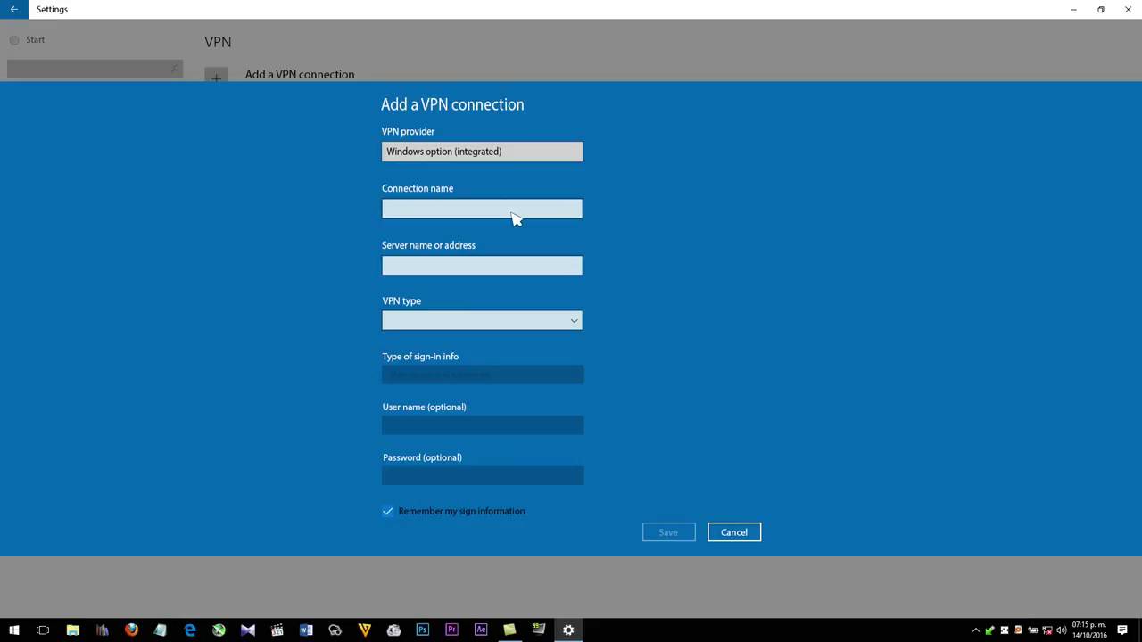
pyautogui.write('Sample VPN')
pyautogui.click(526, 270)
pyautogui.write('server1.[blurred].com')
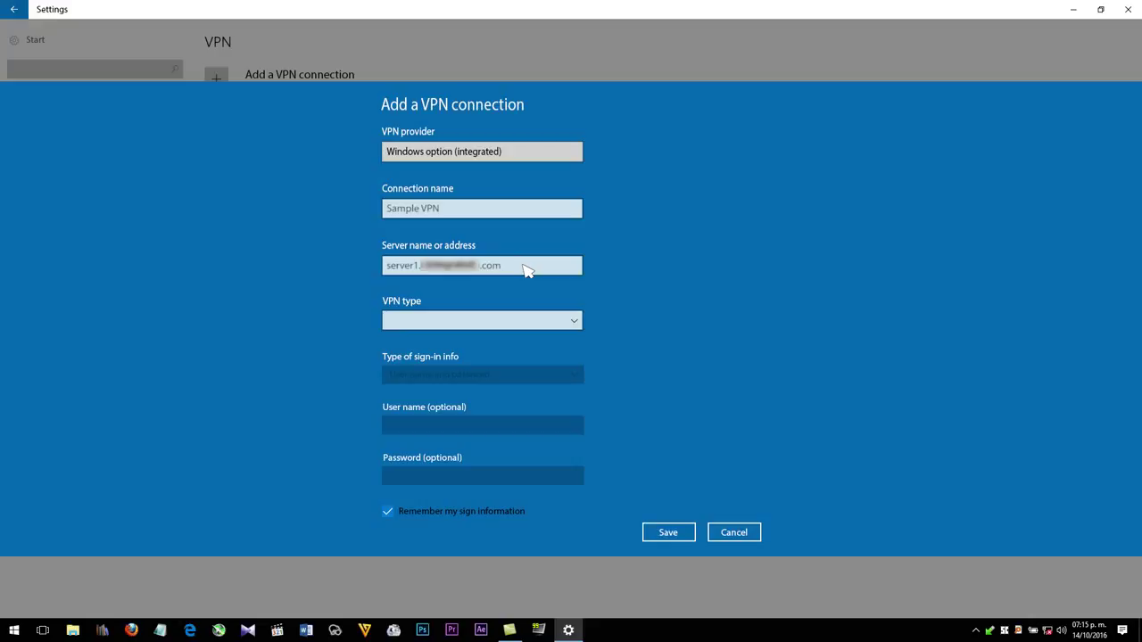
pyautogui.click(577, 325)
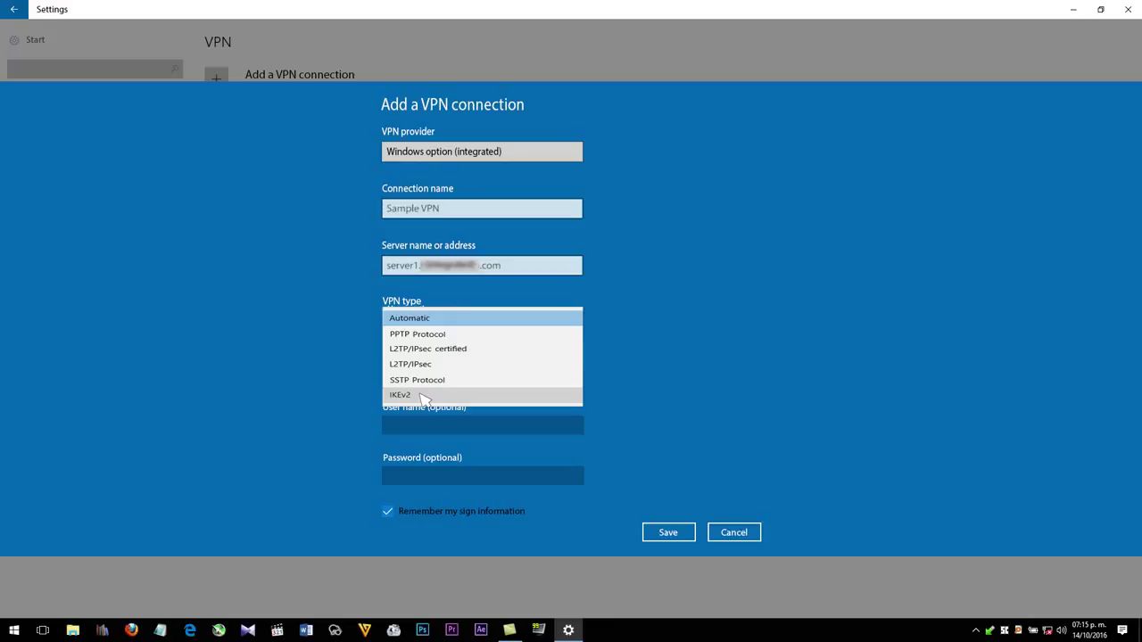
# Step: Choose IKEv2 as the VPN type
pyautogui.click(423, 395)
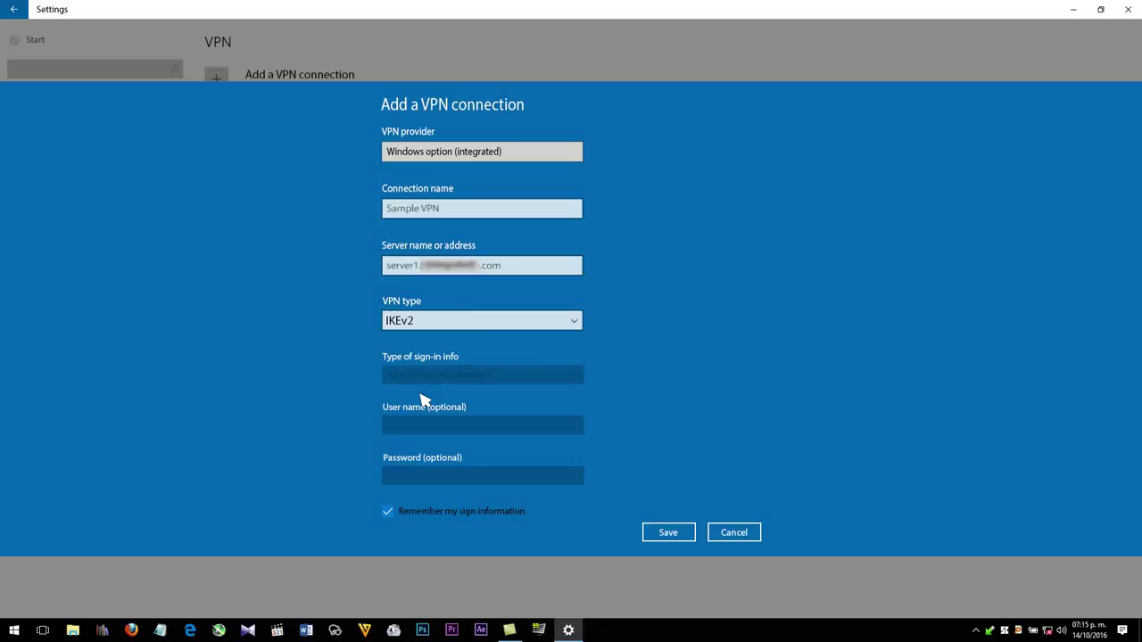
# Step: Set the sign-in info type to User name and password and save the connection
pyautogui.click(578, 384)
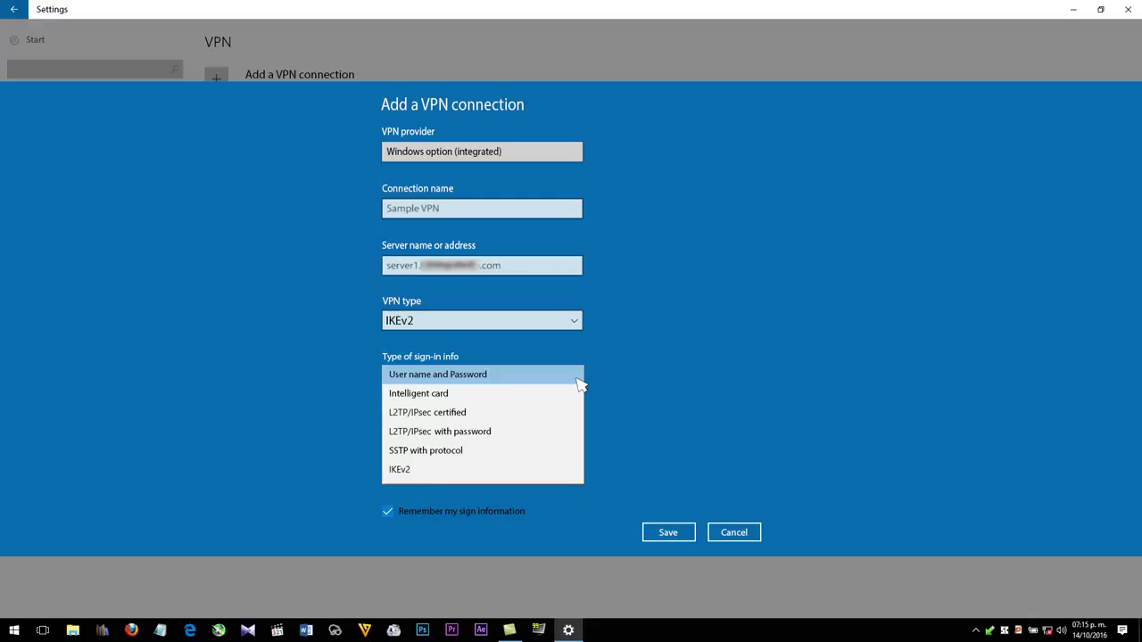
pyautogui.click(578, 379)
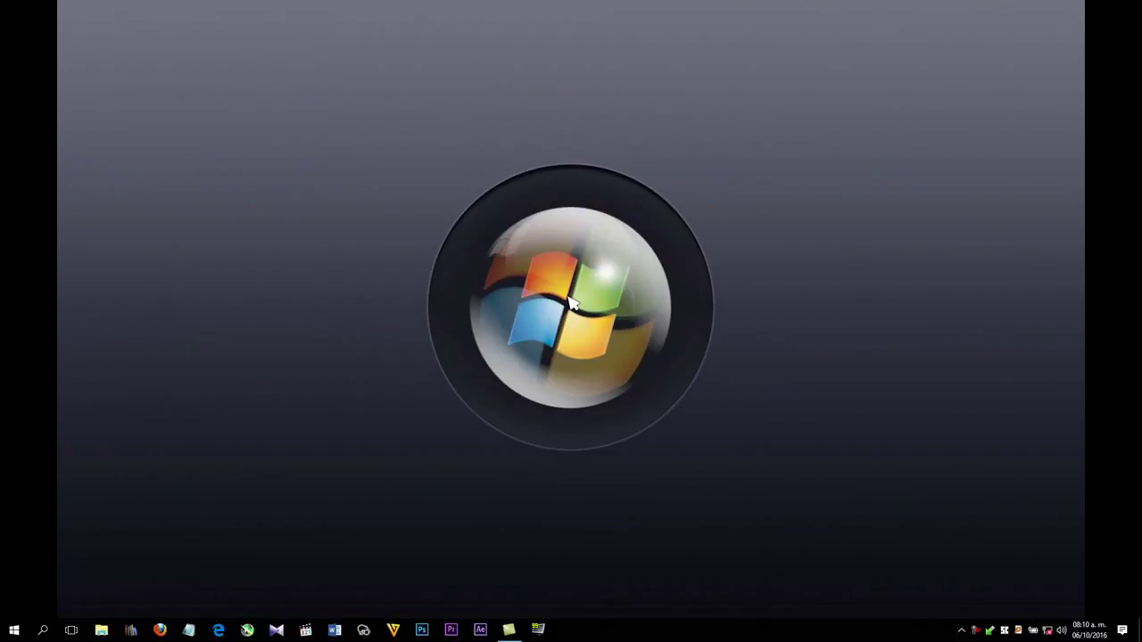
pyautogui.click(15, 630)
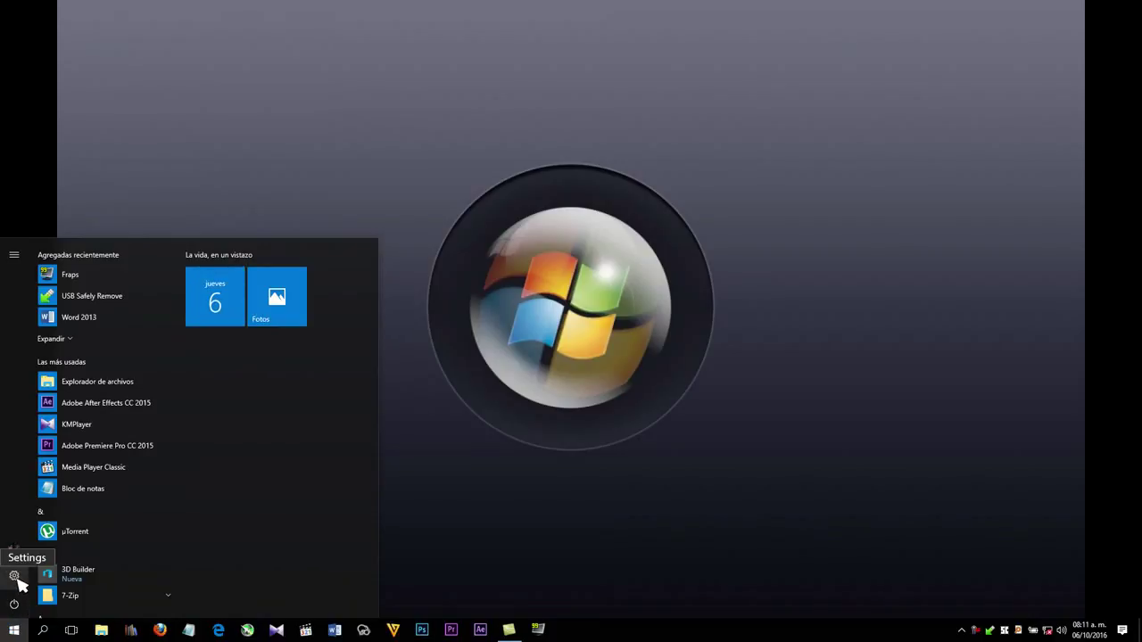
# Step: Reopen the Settings VPN page, select Sample VPN and try Connect
pyautogui.click(14, 576)
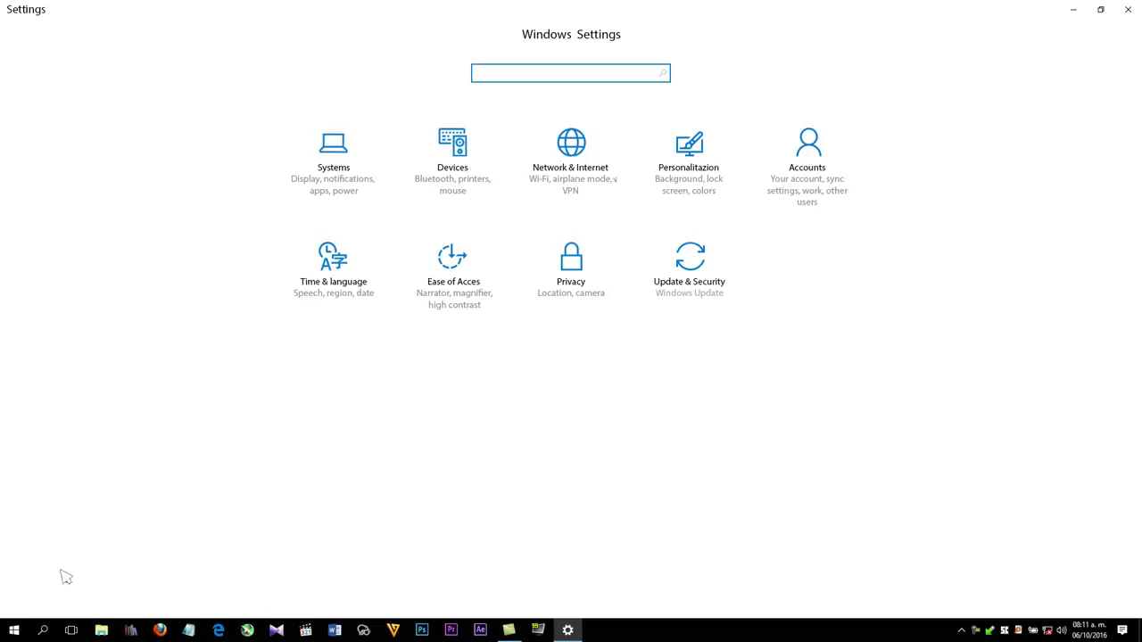
pyautogui.click(569, 143)
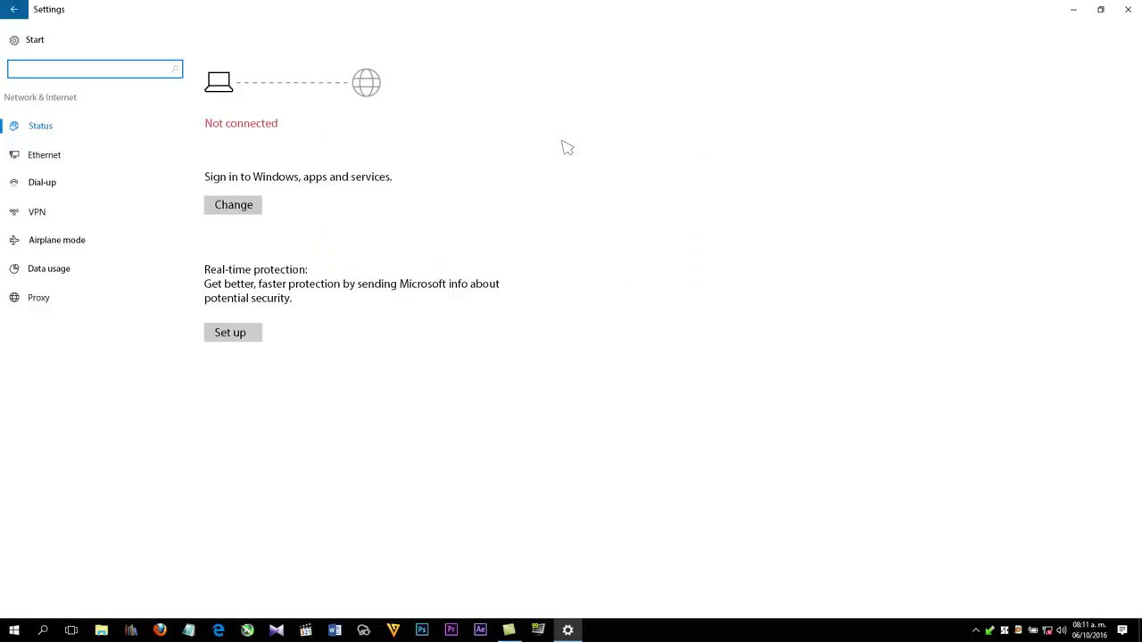
pyautogui.click(51, 213)
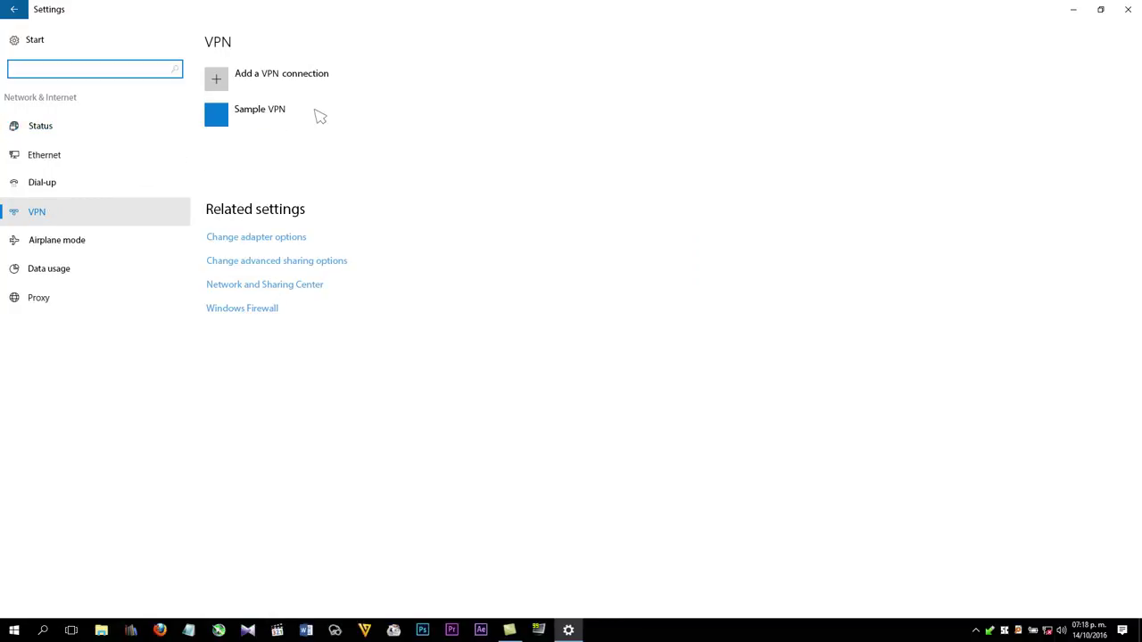
pyautogui.click(319, 116)
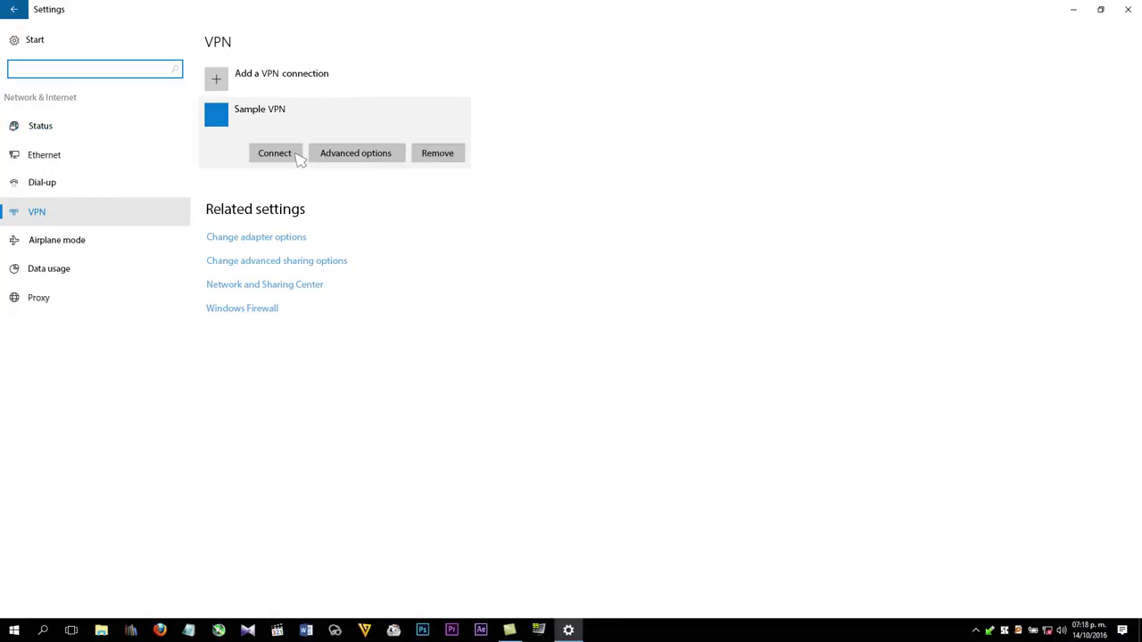
pyautogui.click(287, 153)
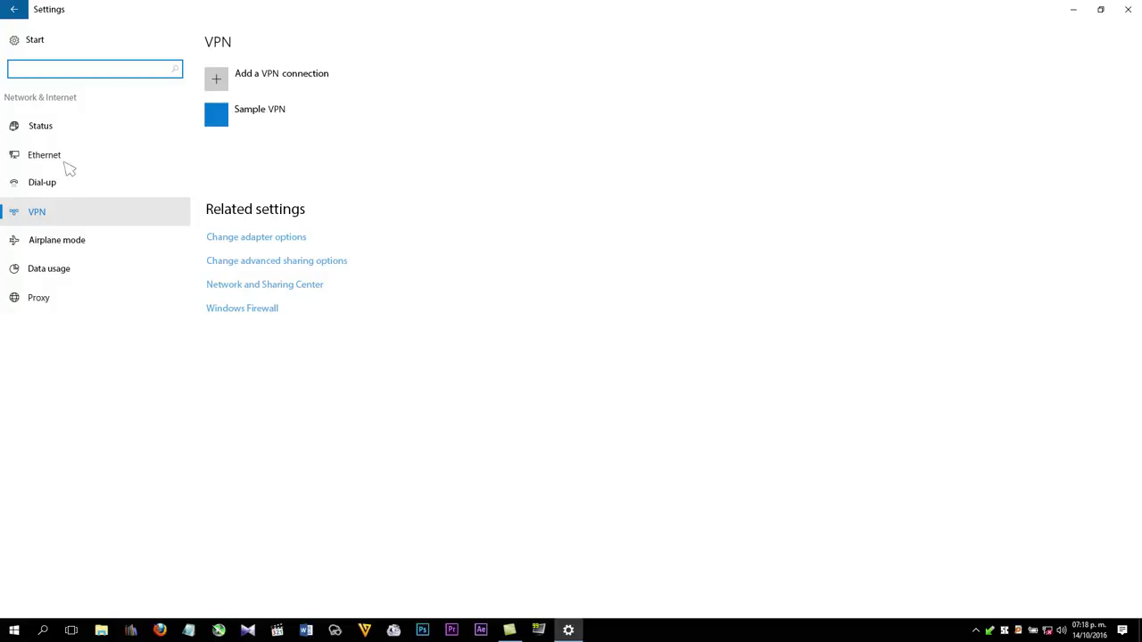
# Step: From the Ethernet page, open Change adapter settings to list the network adapters
pyautogui.click(71, 158)
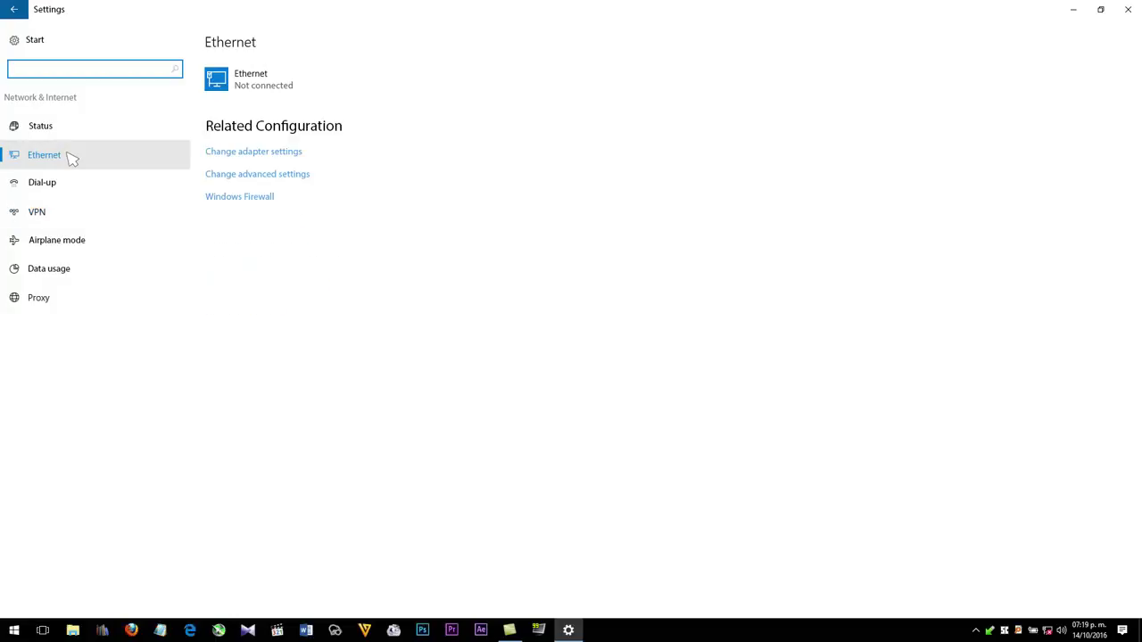
pyautogui.click(303, 153)
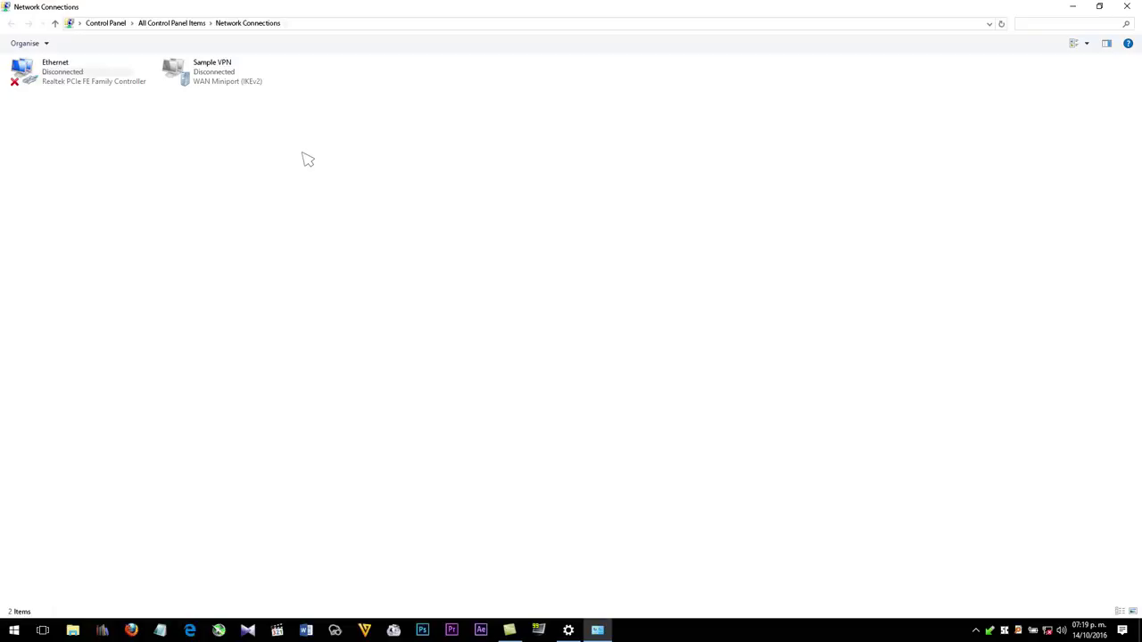
# Step: Open Sample VPN's Properties on the Security tab and expand the VPN type list showing IKEv2
pyautogui.rightClick(246, 83)
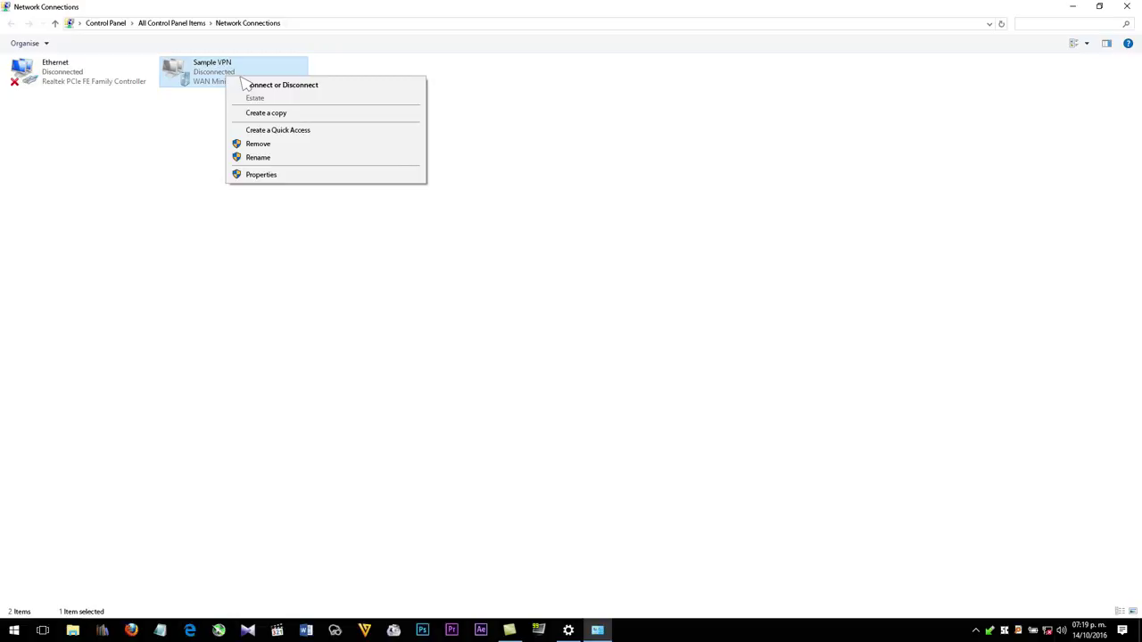
pyautogui.click(291, 176)
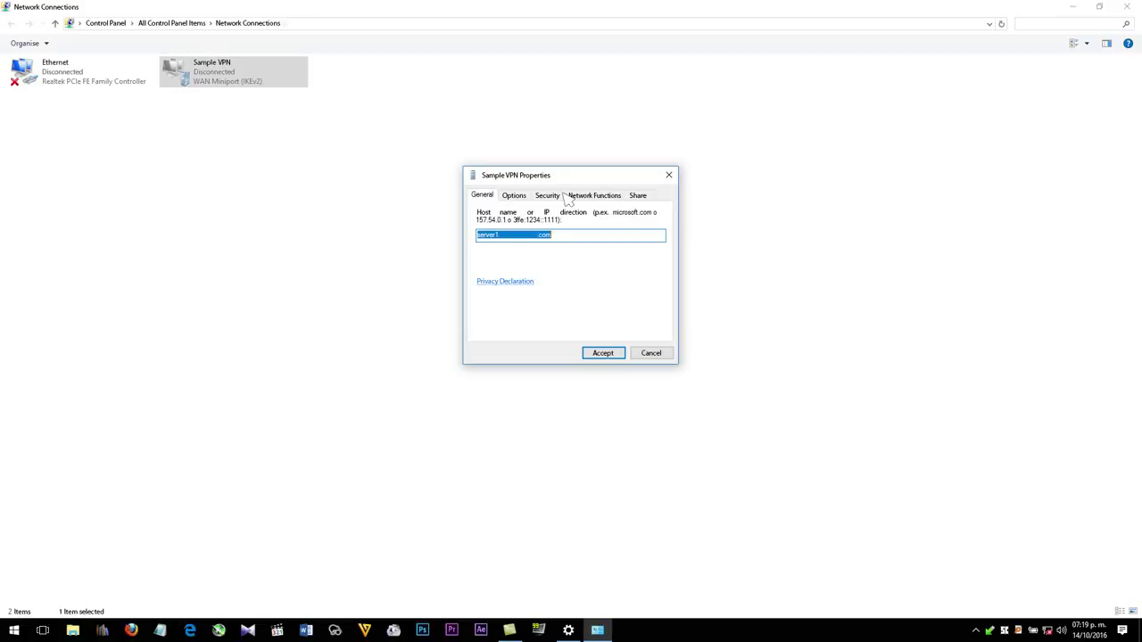
pyautogui.click(558, 195)
pyautogui.click(660, 222)
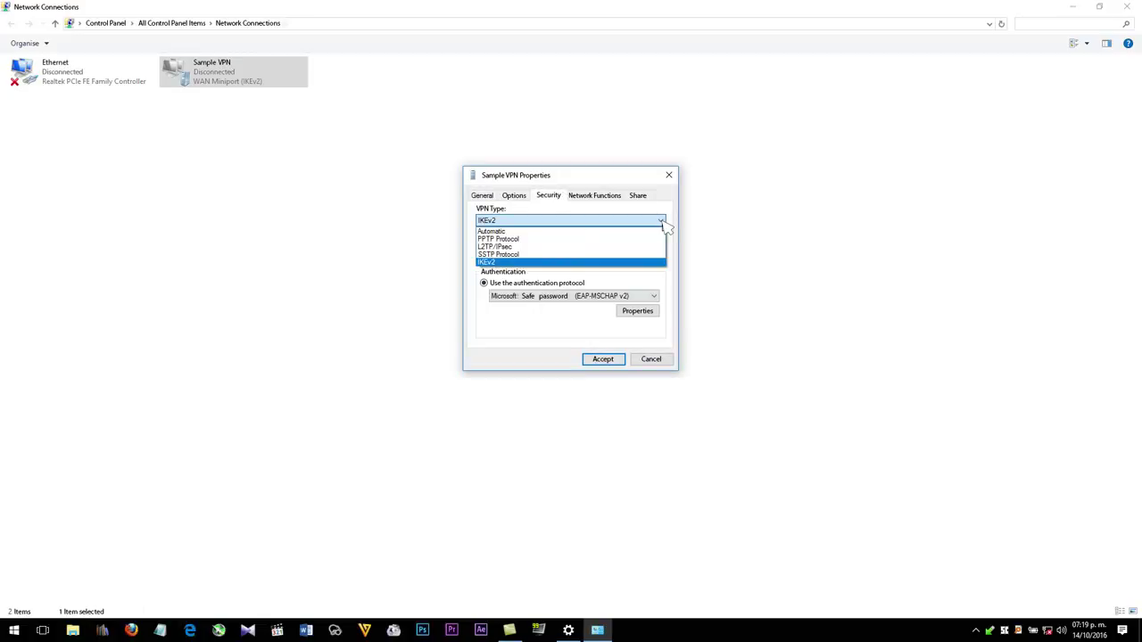